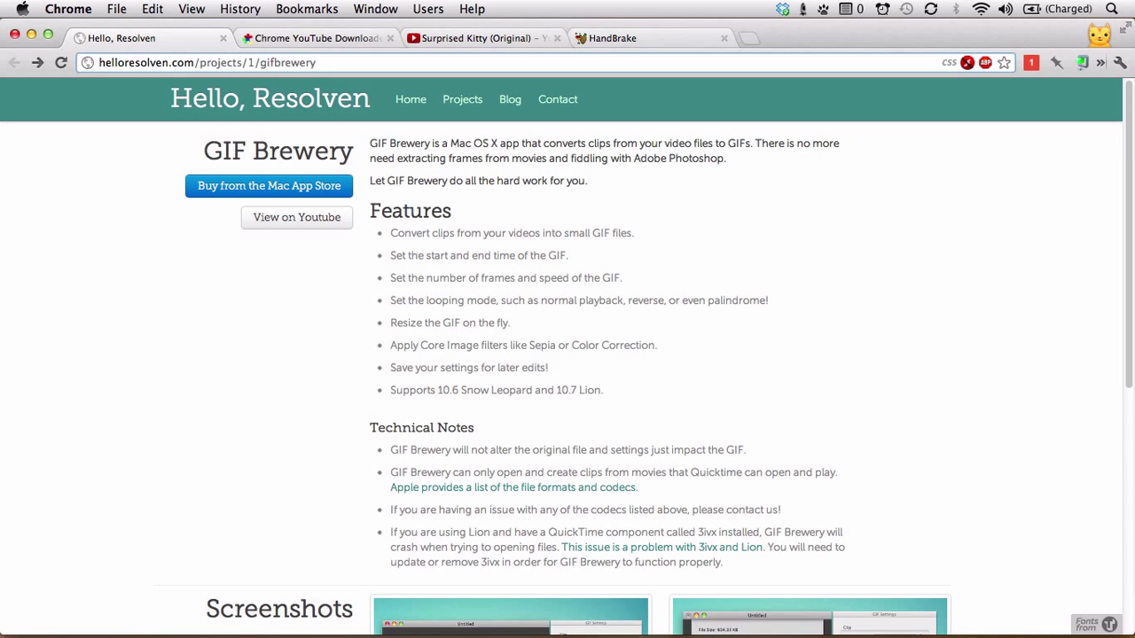
# Switch to the Chrome YouTube Downloader 2.6.3 extension page tab.
pyautogui.hotkey('ctrl', 'Tab')
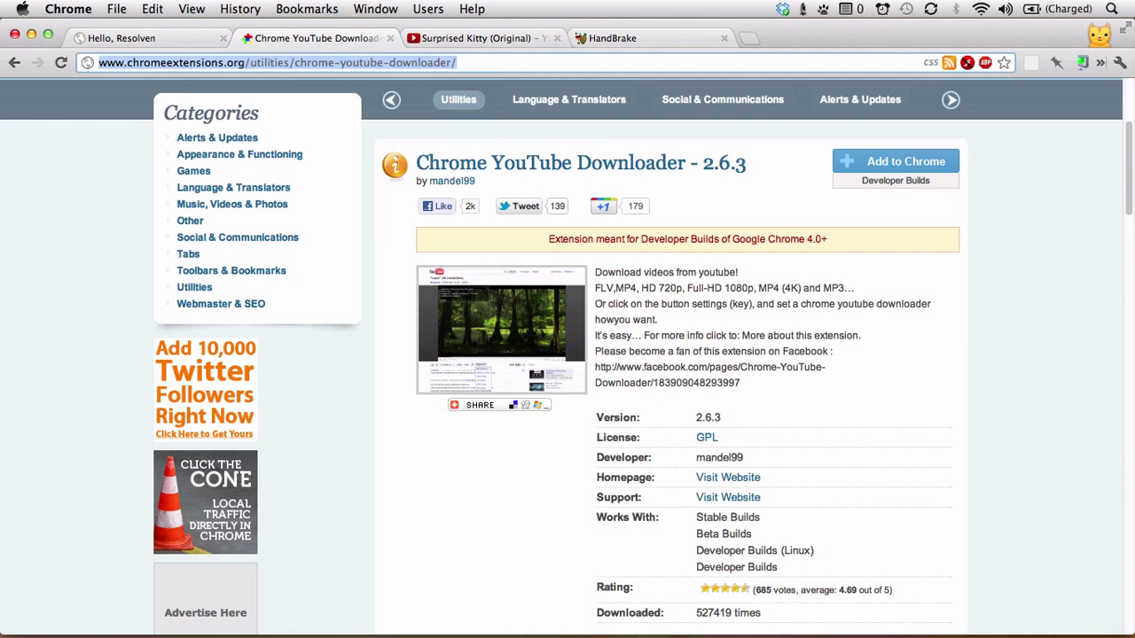
# Download Surprised Kitty (Original) as MP4 (360p), then go to the HandBrake homepage tab.
pyautogui.hotkey('ctrl', 'Tab')
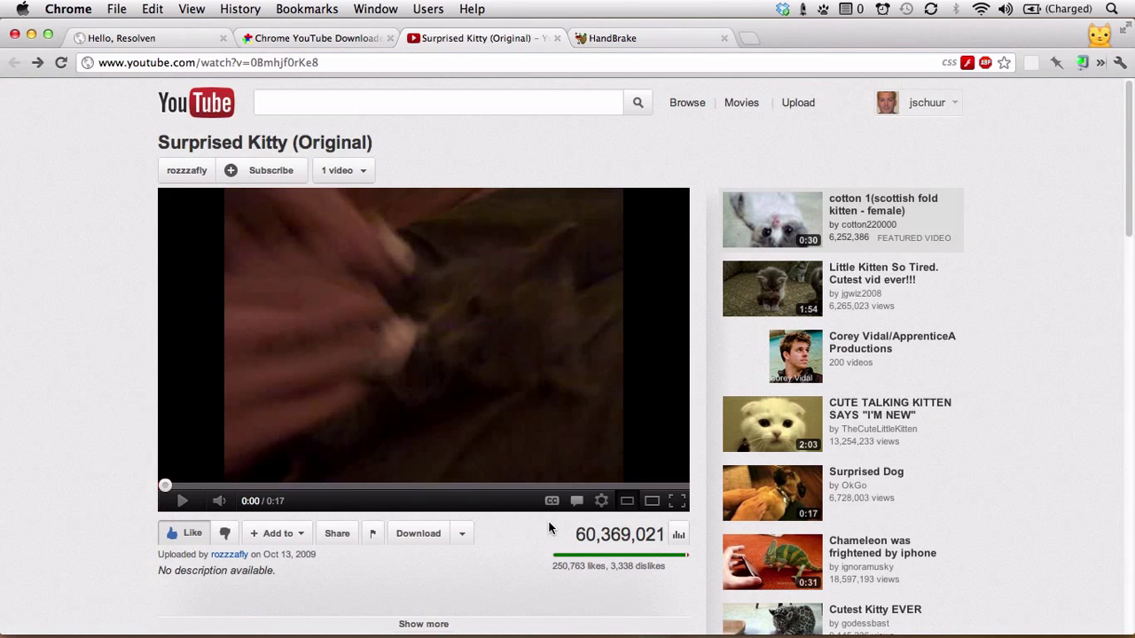
pyautogui.click(461, 536)
pyautogui.scroll(-2, 471, 559)
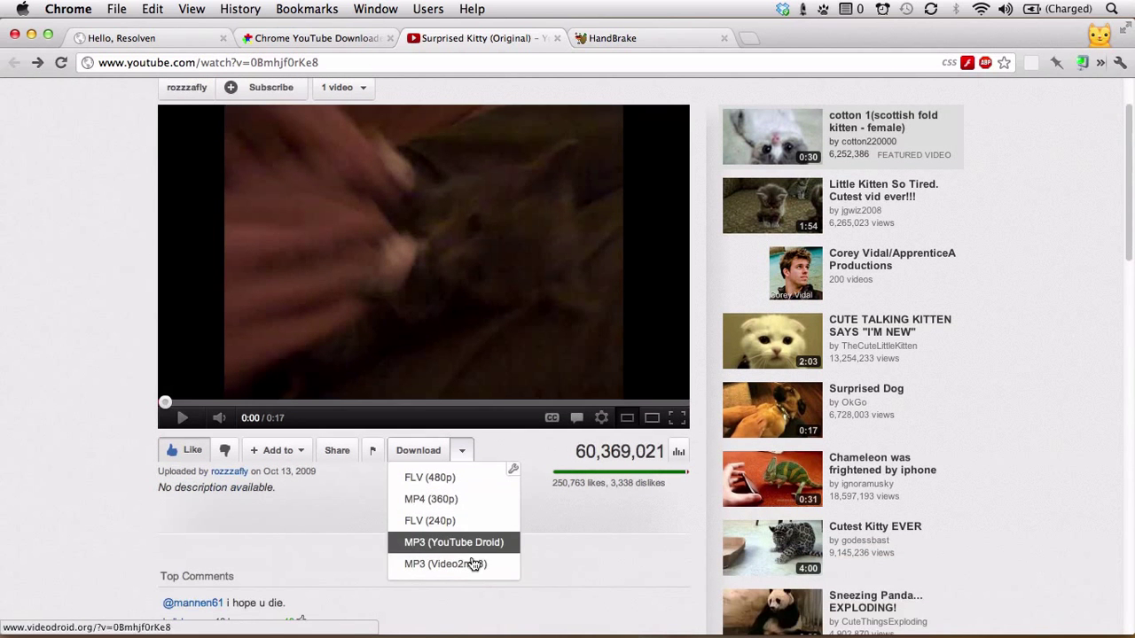
pyautogui.click(429, 505)
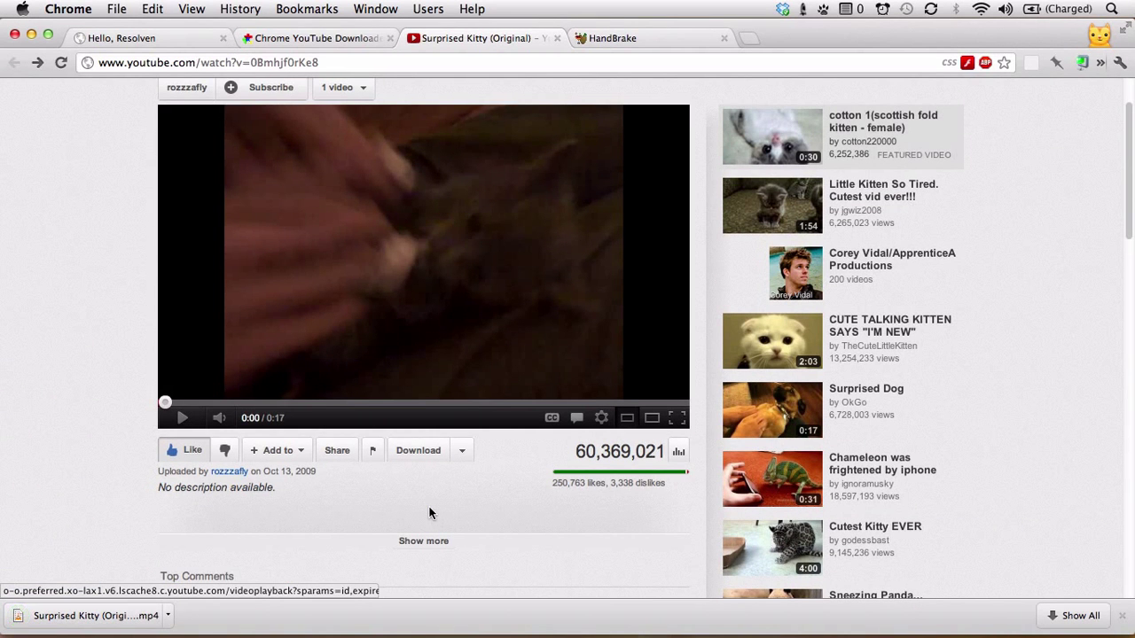
pyautogui.hotkey('ctrl', 'Tab')
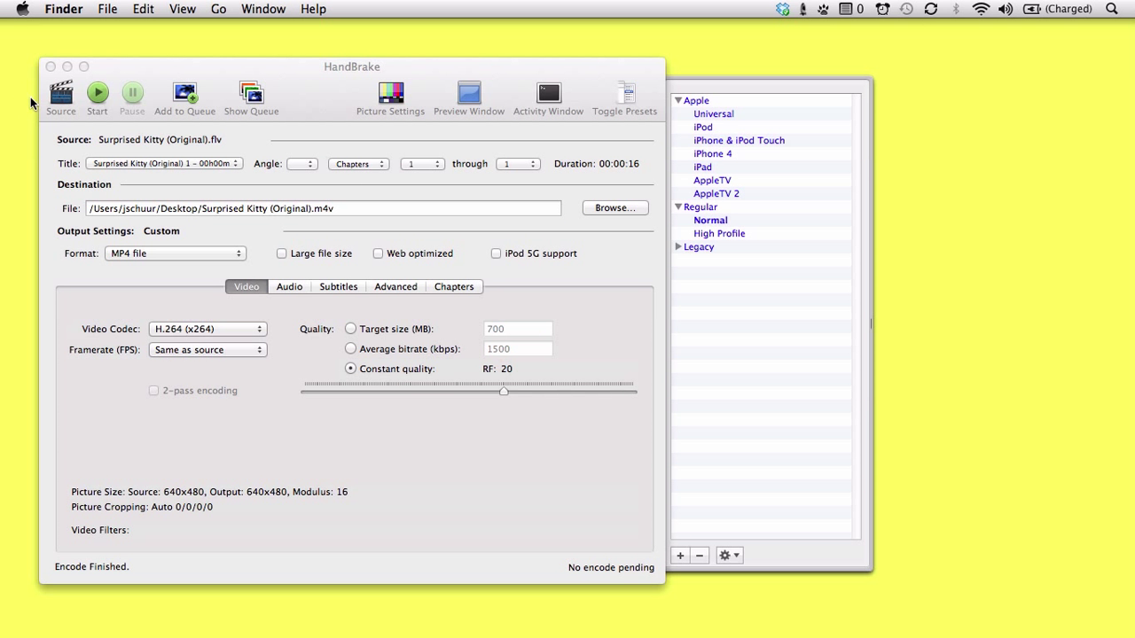
# Load Surprised Kitty (Original).flv from Downloads as the HandBrake source.
pyautogui.click(49, 97)
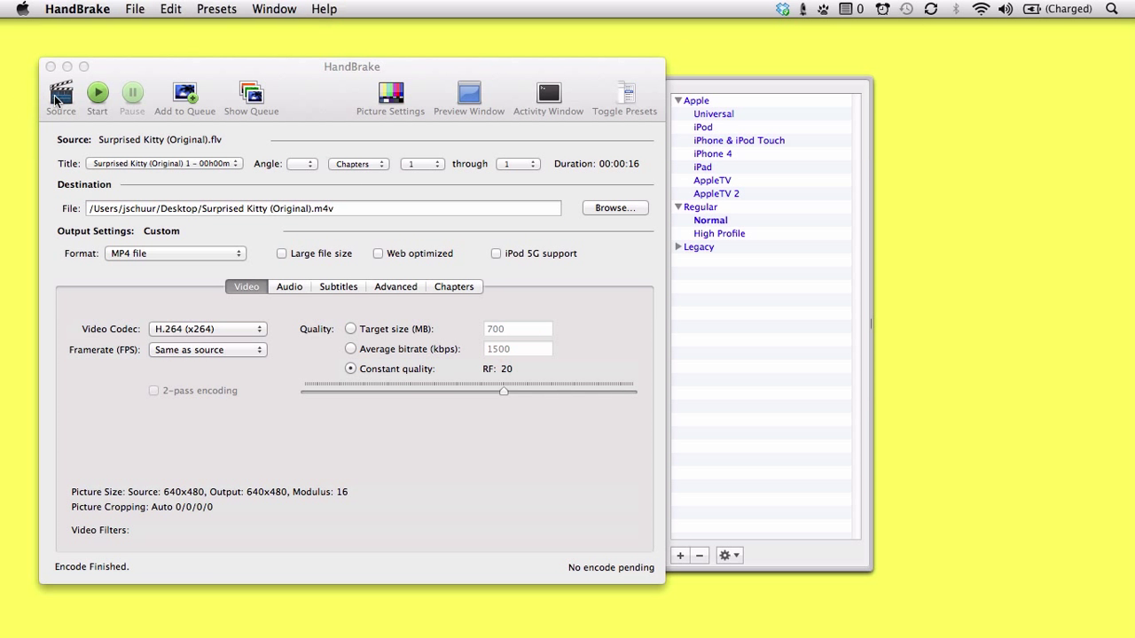
pyautogui.click(55, 100)
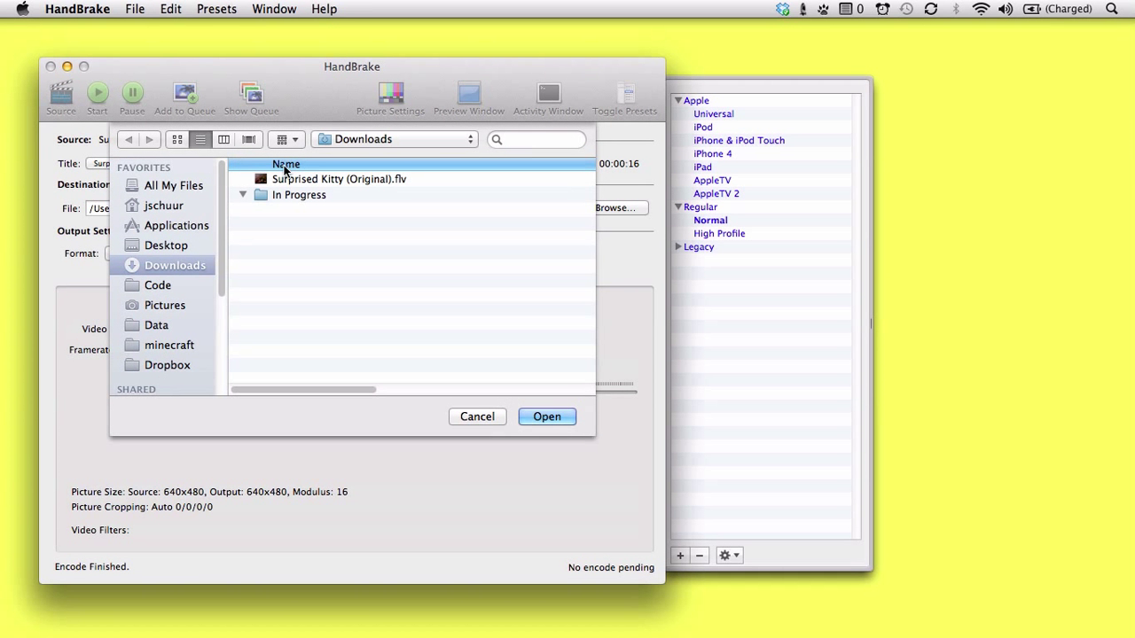
pyautogui.click(291, 181)
pyautogui.click(543, 416)
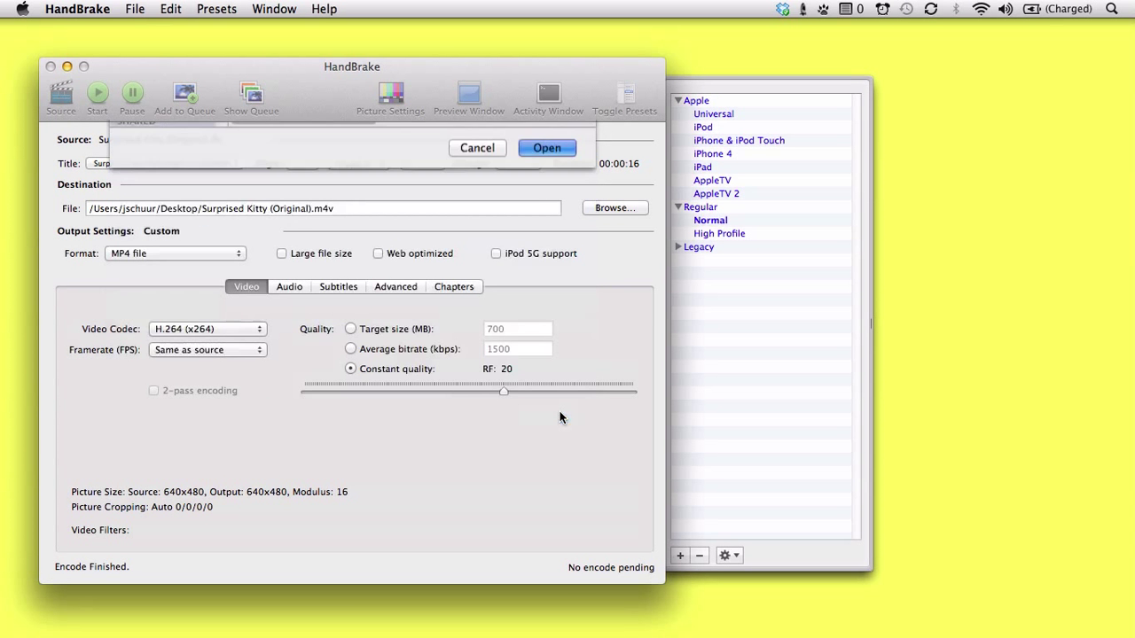
# Encode it to an MP4-format .m4v on the Desktop, then quit HandBrake.
pyautogui.click(173, 253)
pyautogui.click(173, 254)
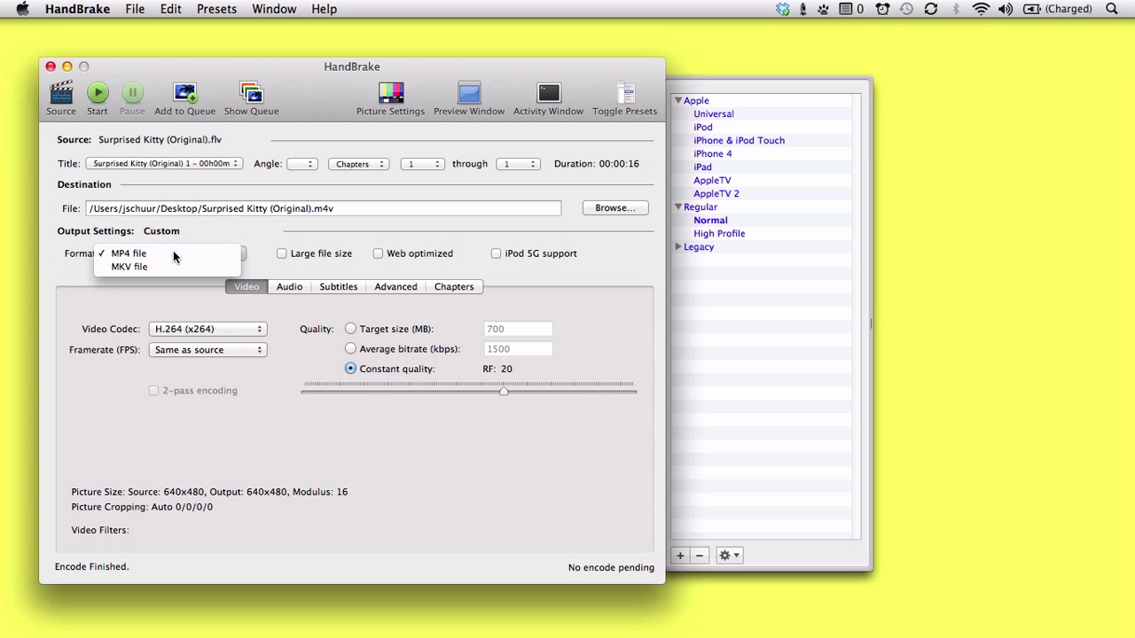
pyautogui.click(97, 93)
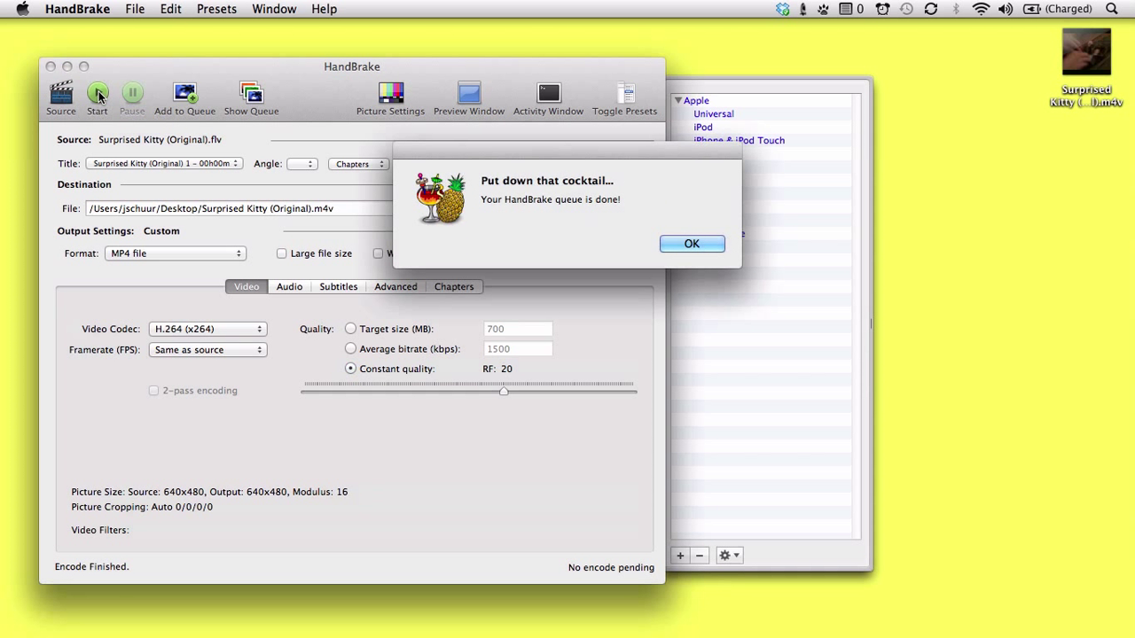
pyautogui.click(687, 245)
pyautogui.press('super+q')
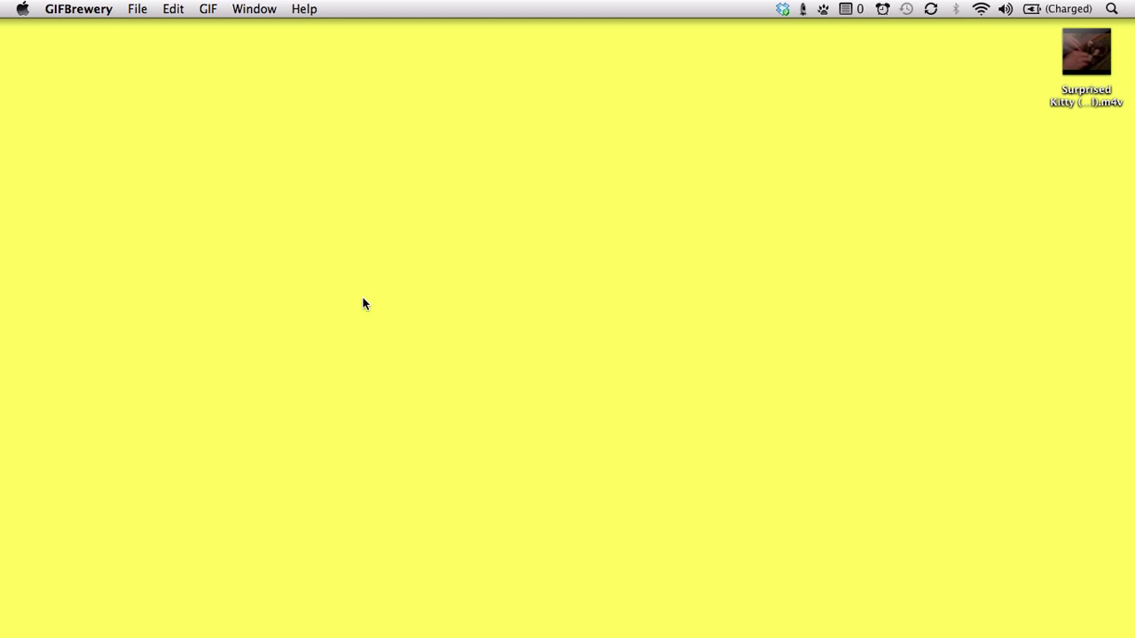
# Open Surprised Kitty (Original).m4v from the Desktop in GIF Brewery.
pyautogui.click(144, 9)
pyautogui.click(168, 49)
pyautogui.click(546, 165)
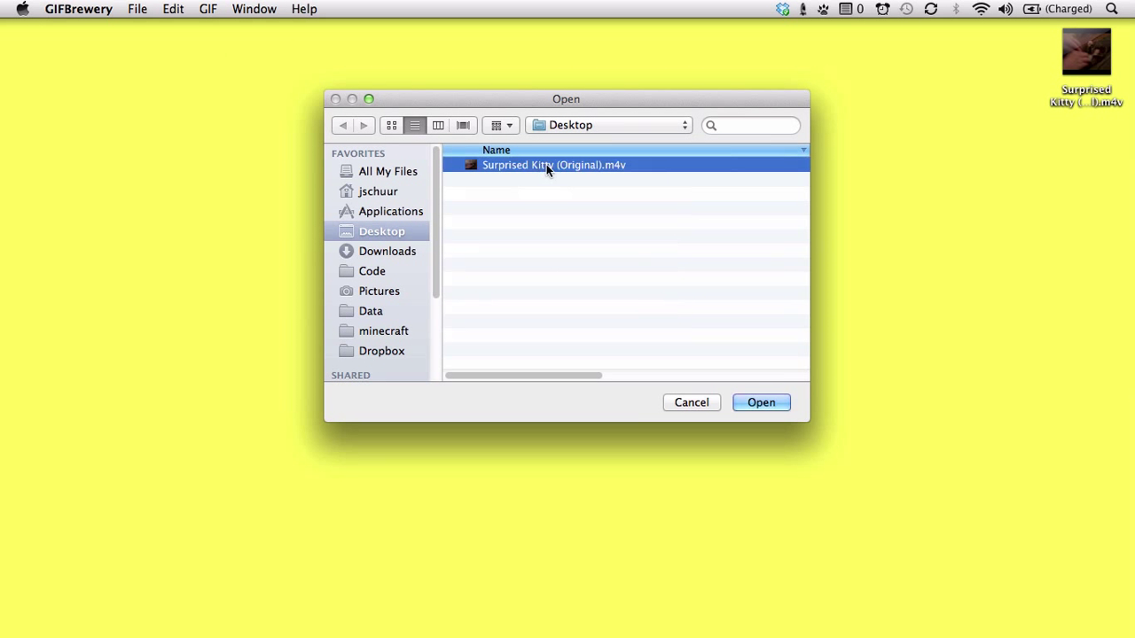
pyautogui.click(776, 401)
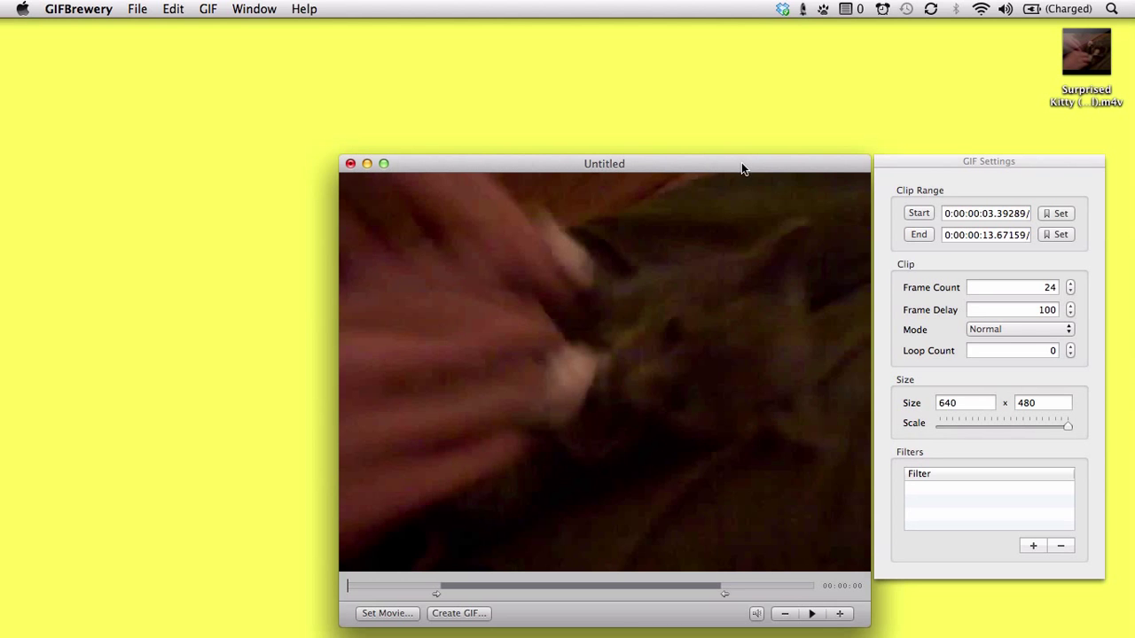
pyautogui.moveTo(741, 162); pyautogui.dragTo(572, 67)
# Trim the clip range to run from about 0:00:03.44 to 0:00:06.32.
pyautogui.moveTo(186, 489); pyautogui.dragTo(390, 488)
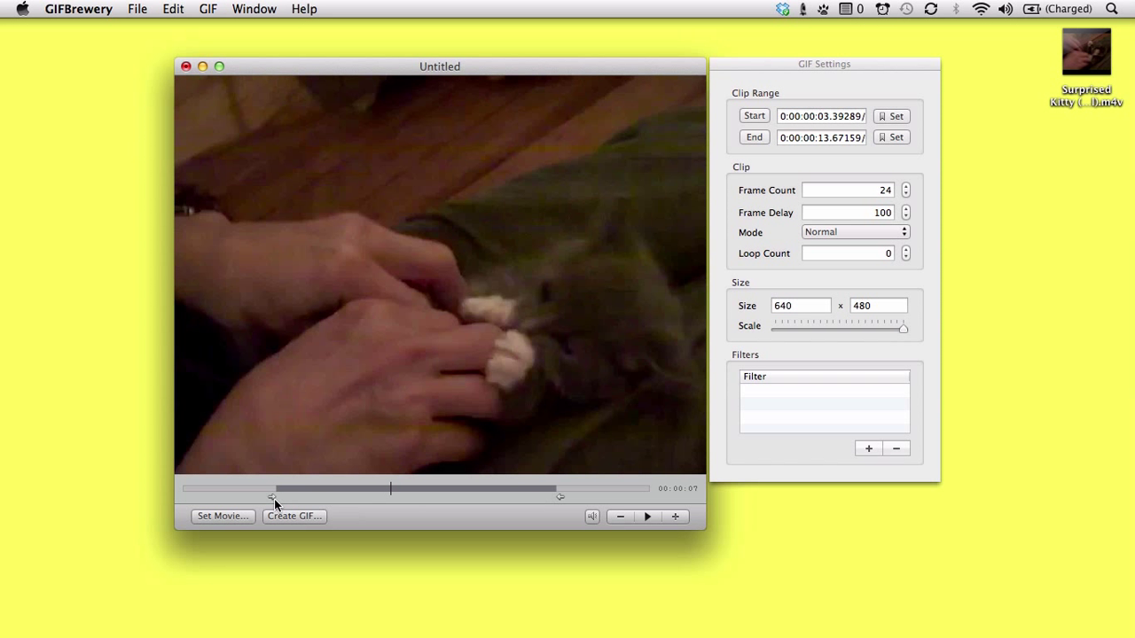
pyautogui.moveTo(392, 489); pyautogui.dragTo(277, 492)
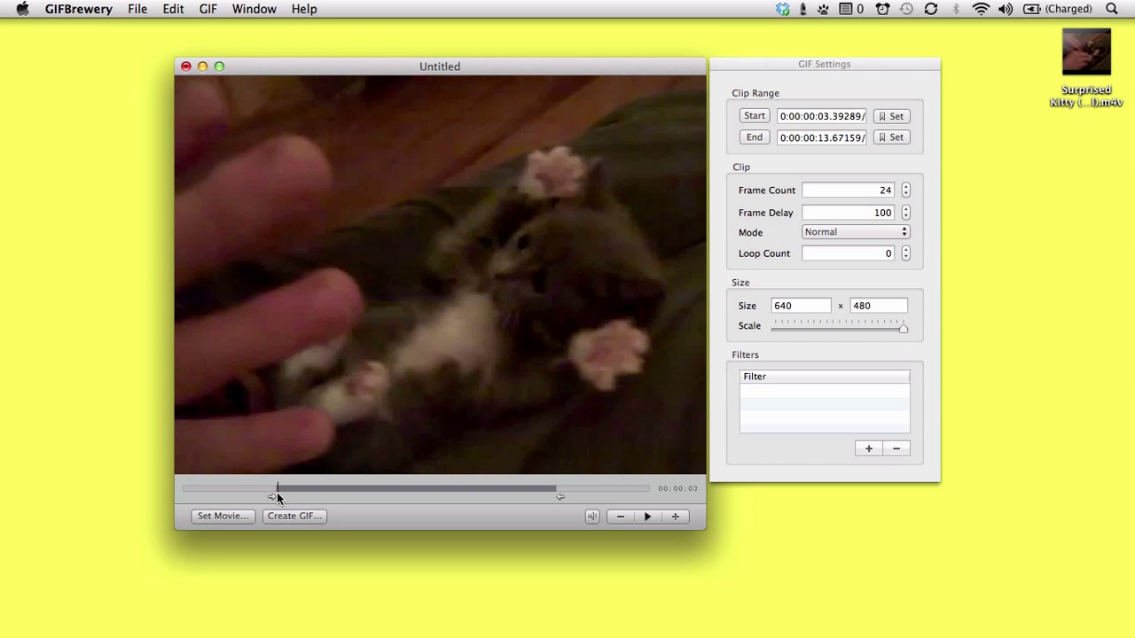
pyautogui.moveTo(273, 497); pyautogui.dragTo(354, 491)
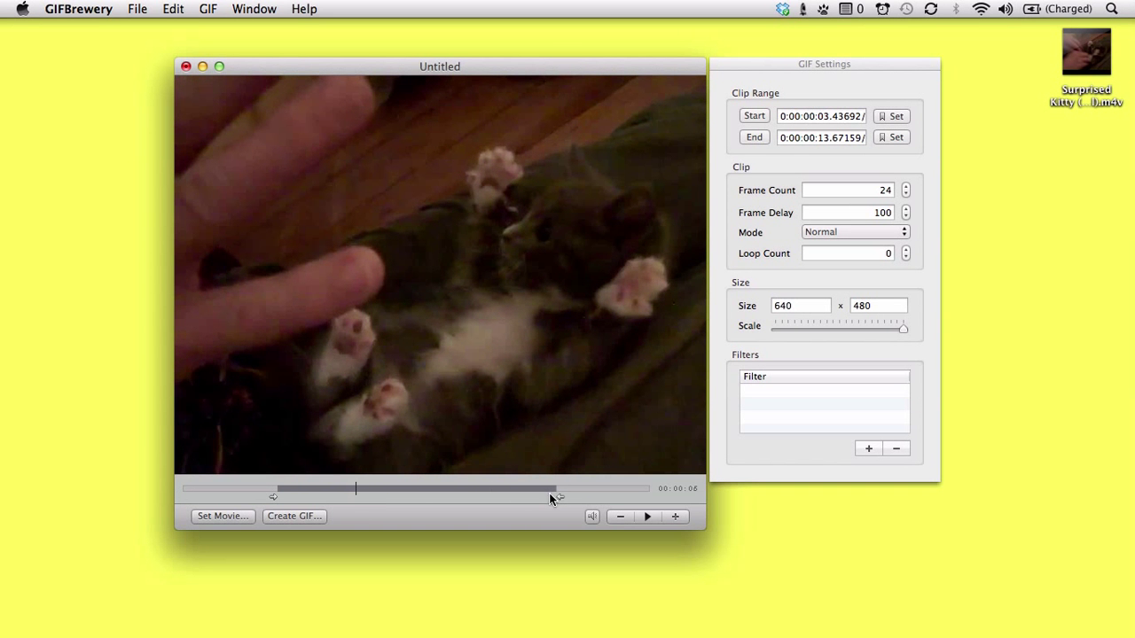
pyautogui.moveTo(562, 499); pyautogui.dragTo(357, 500)
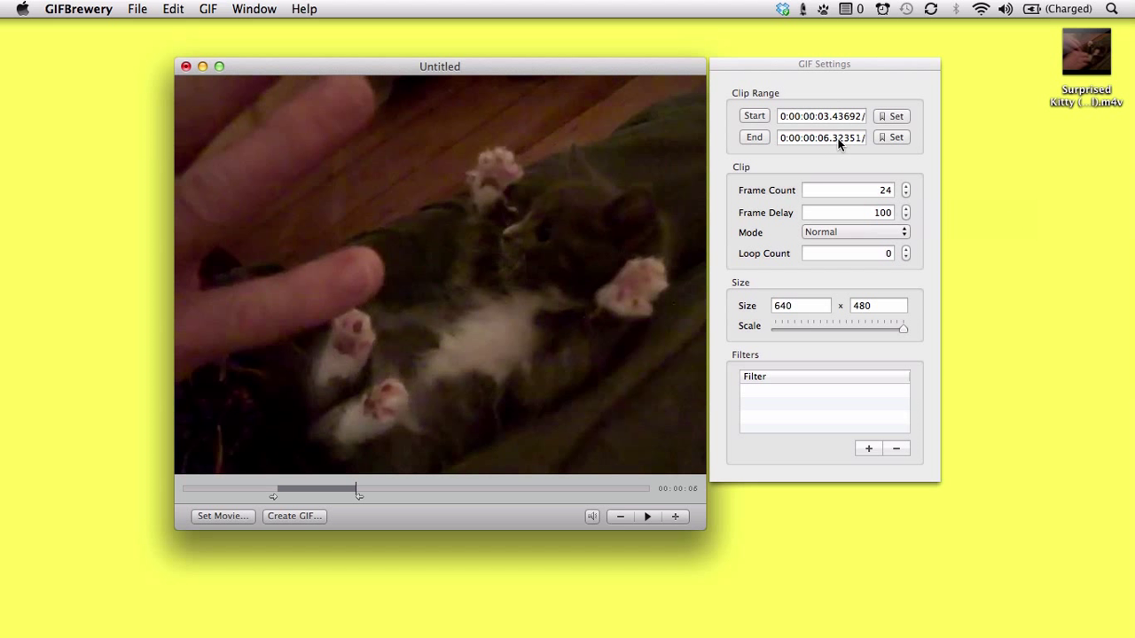
# Set the frame count to 29 and the width to 300, giving a 300 × 225 output.
pyautogui.click(885, 190)
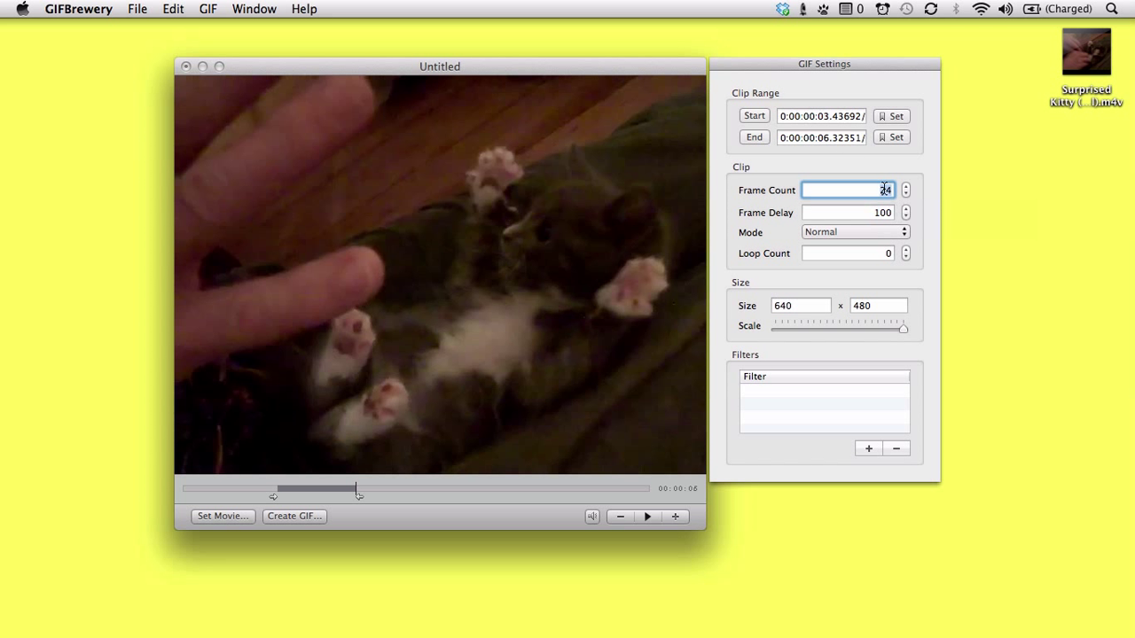
pyautogui.press('BackSpace')
pyautogui.write('29')
pyautogui.moveTo(802, 307); pyautogui.dragTo(764, 307)
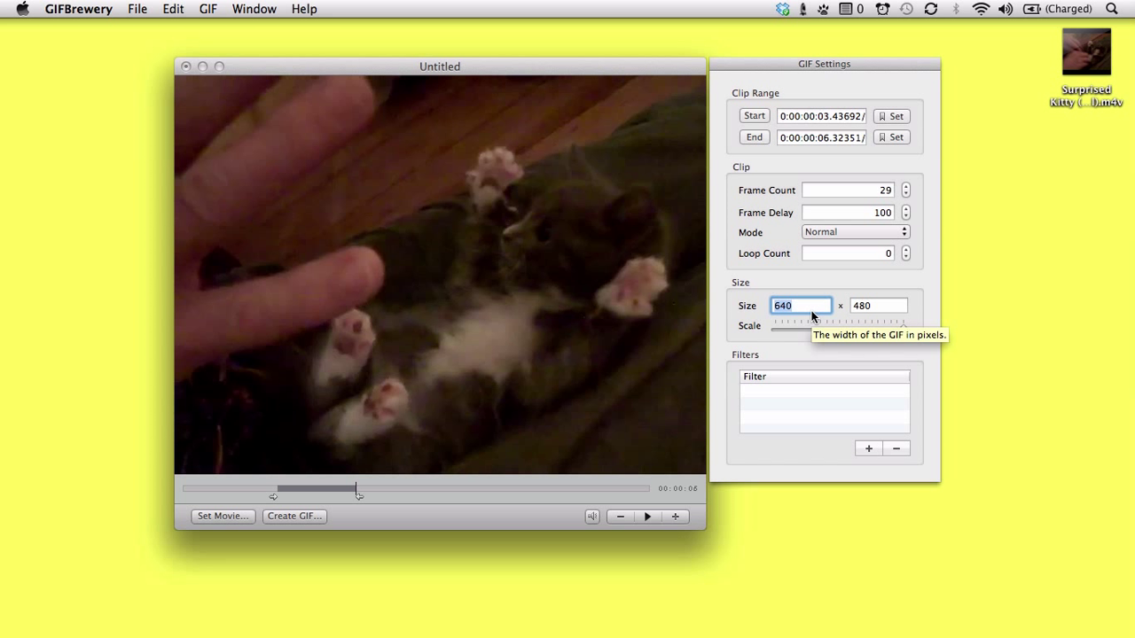
pyautogui.write('300')
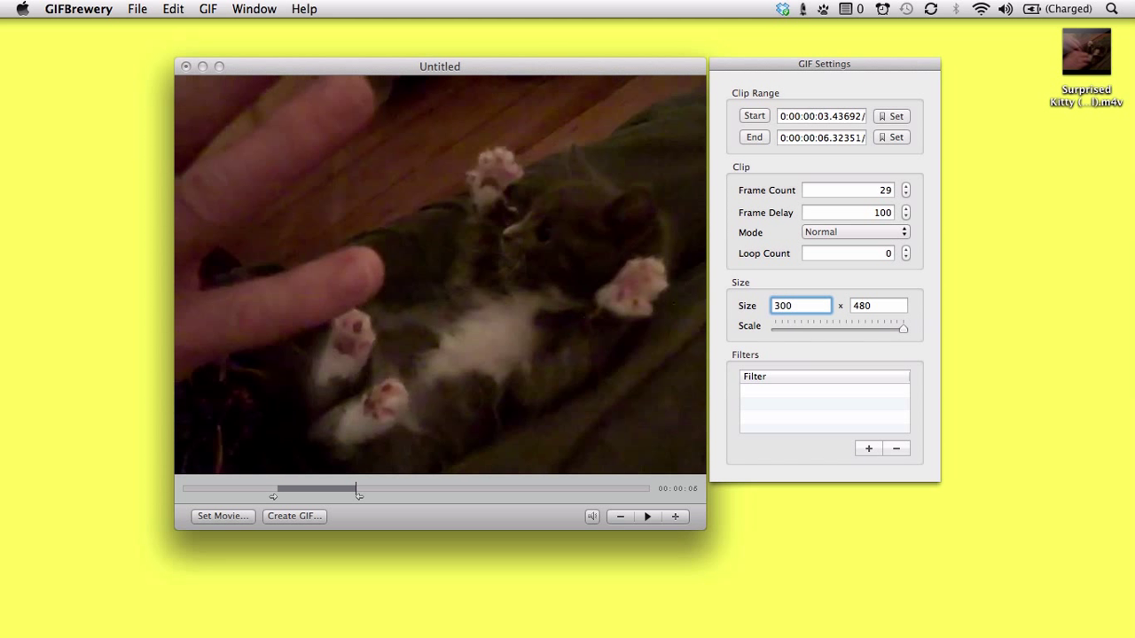
pyautogui.press('Return')
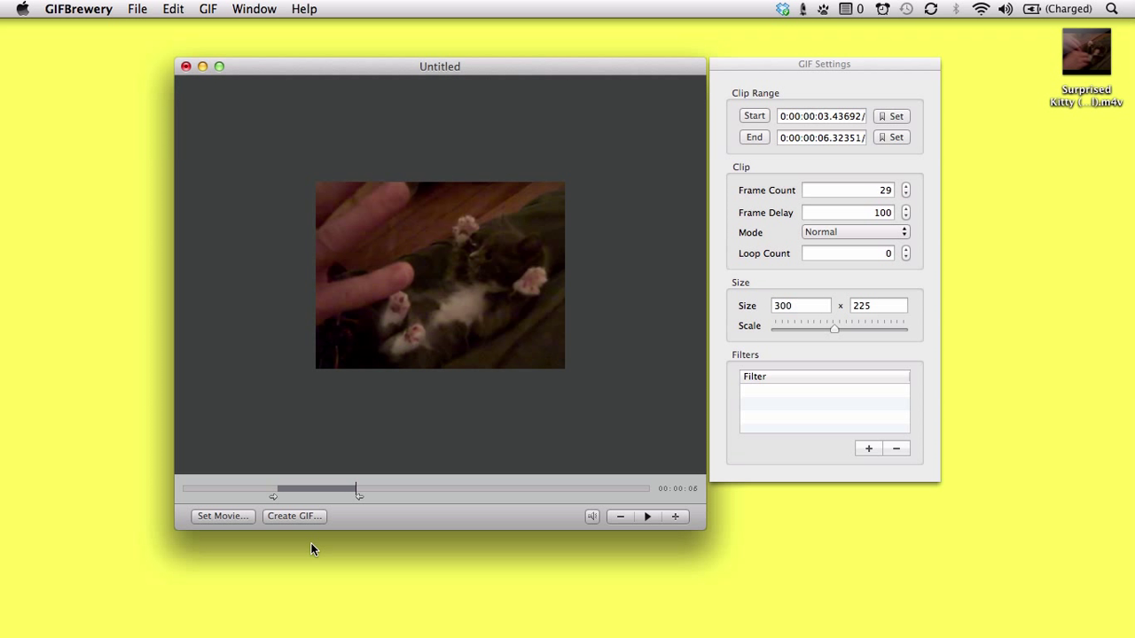
pyautogui.click(301, 516)
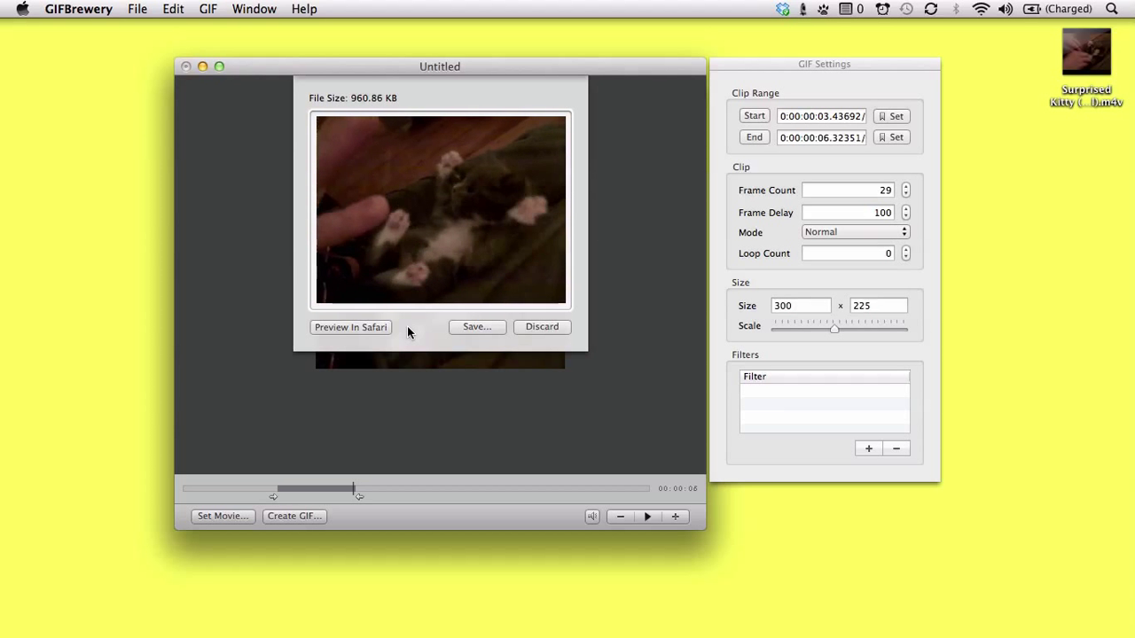
pyautogui.click(470, 327)
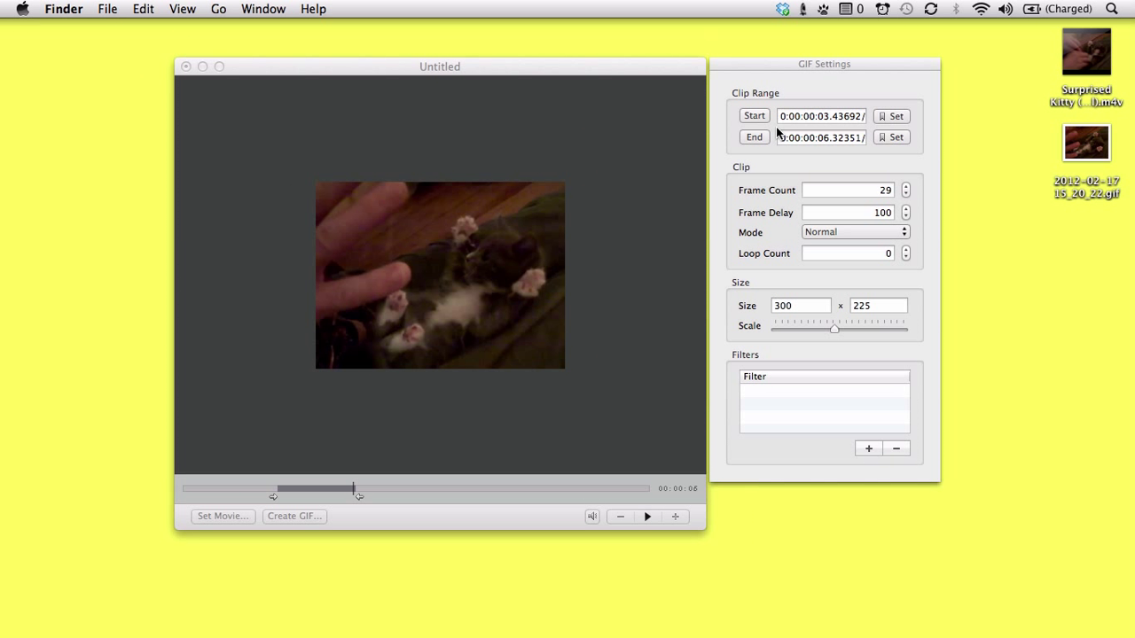
# Quick Look the desktop GIF, then view its info showing 300 × 225 at about 987 KB.
pyautogui.click(1067, 149)
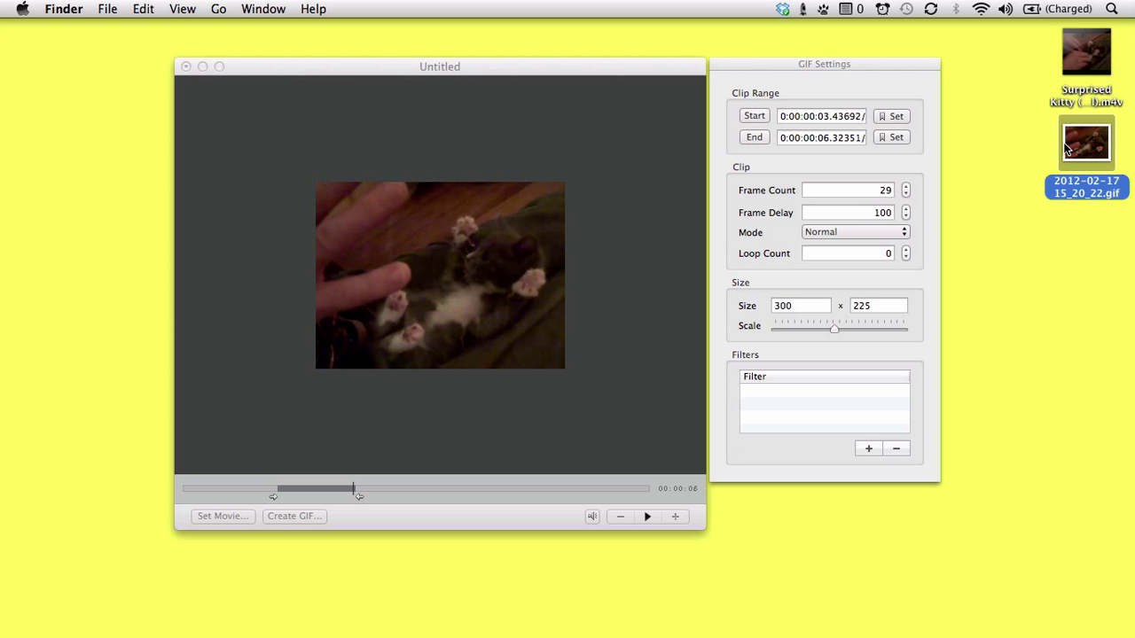
pyautogui.press('space')
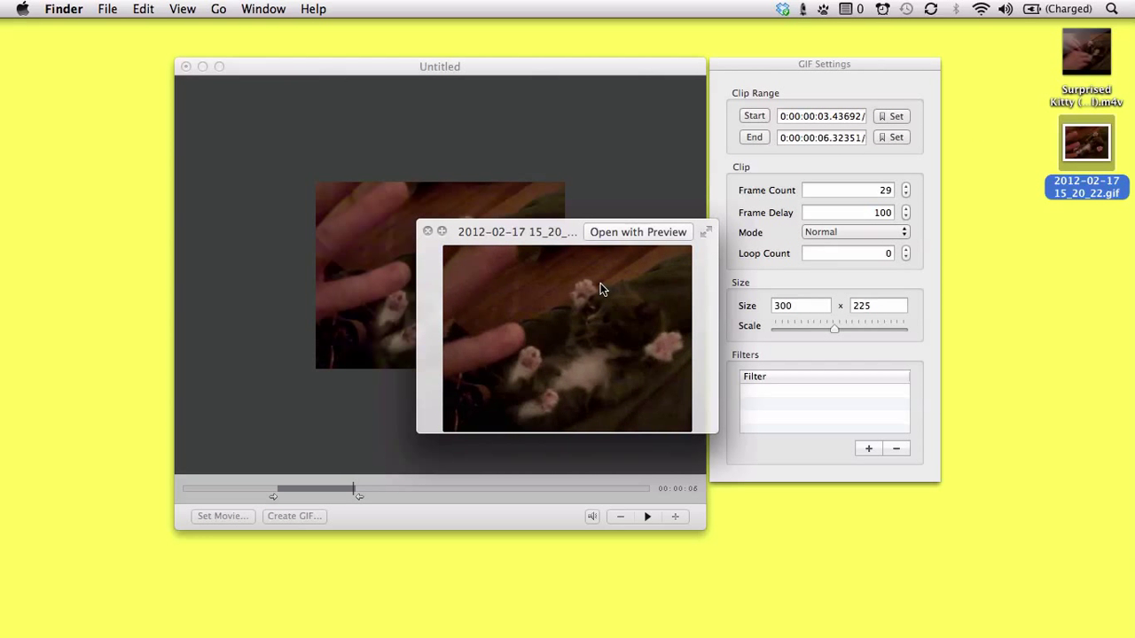
pyautogui.press('space')
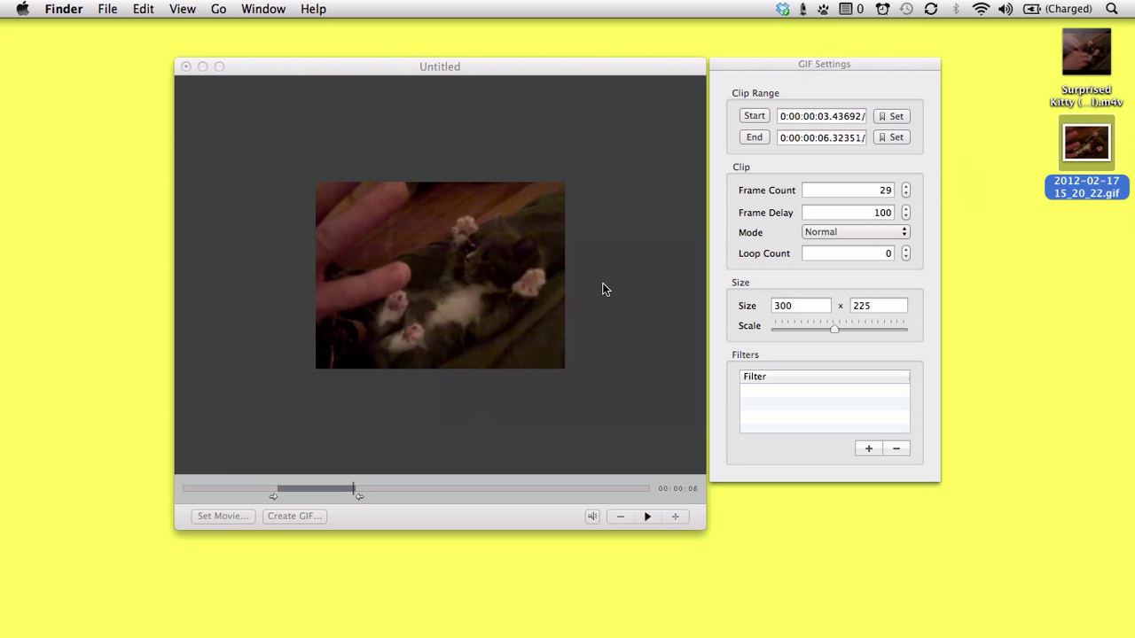
pyautogui.press('super+i')
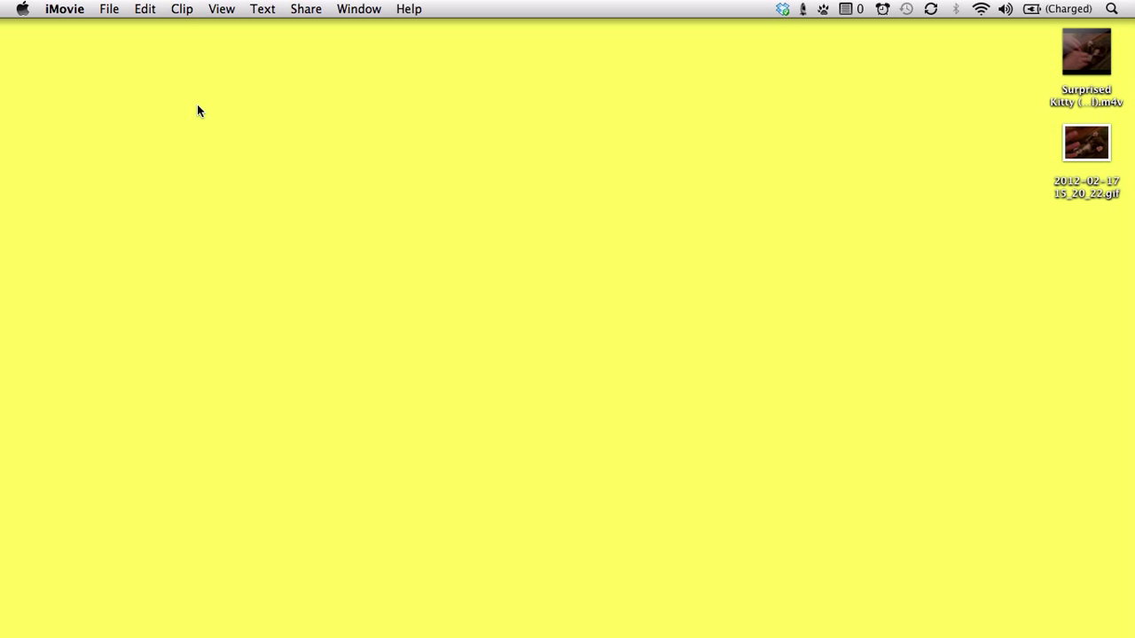
# Select a 2.9-second range of the YouTube kitten event clip and drop it into the project.
pyautogui.press('super+0')
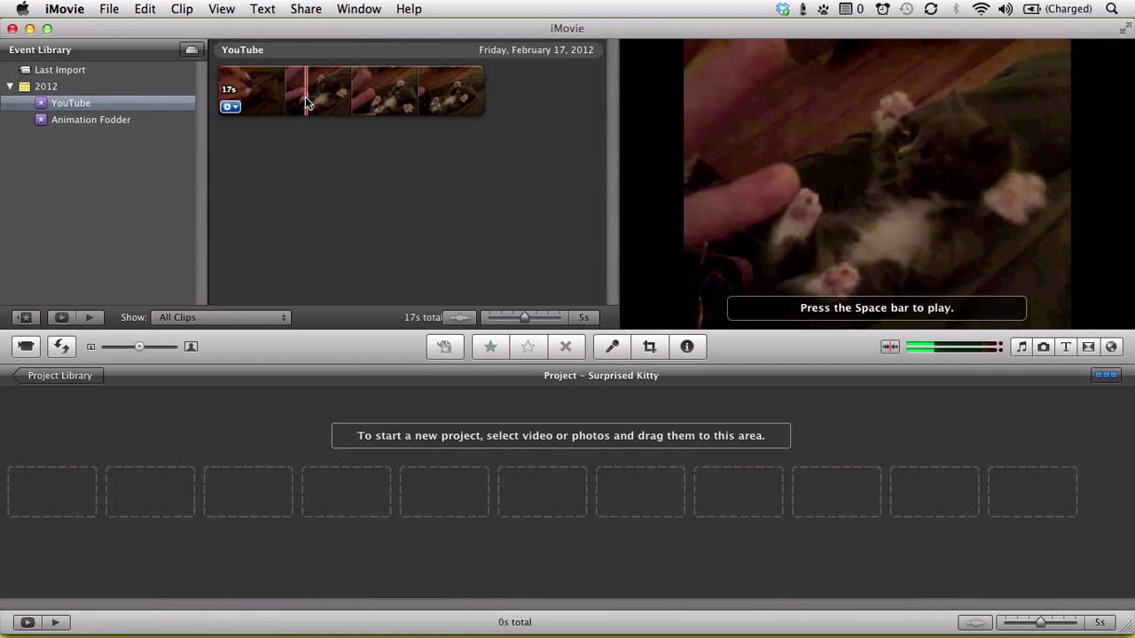
pyautogui.click(305, 97)
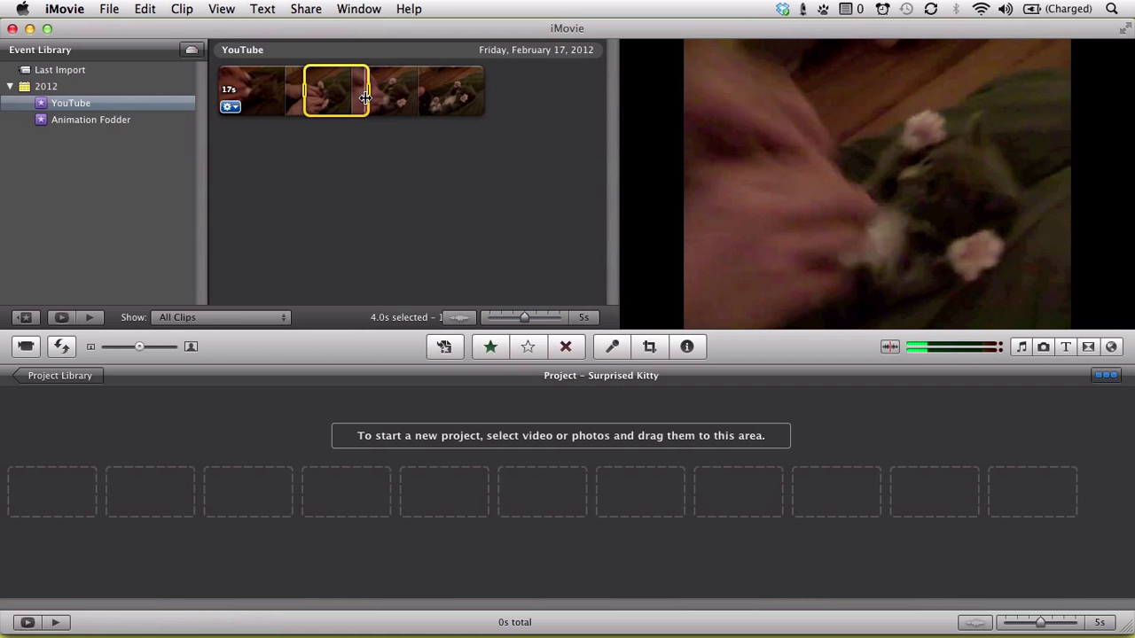
pyautogui.moveTo(366, 97); pyautogui.dragTo(75, 492)
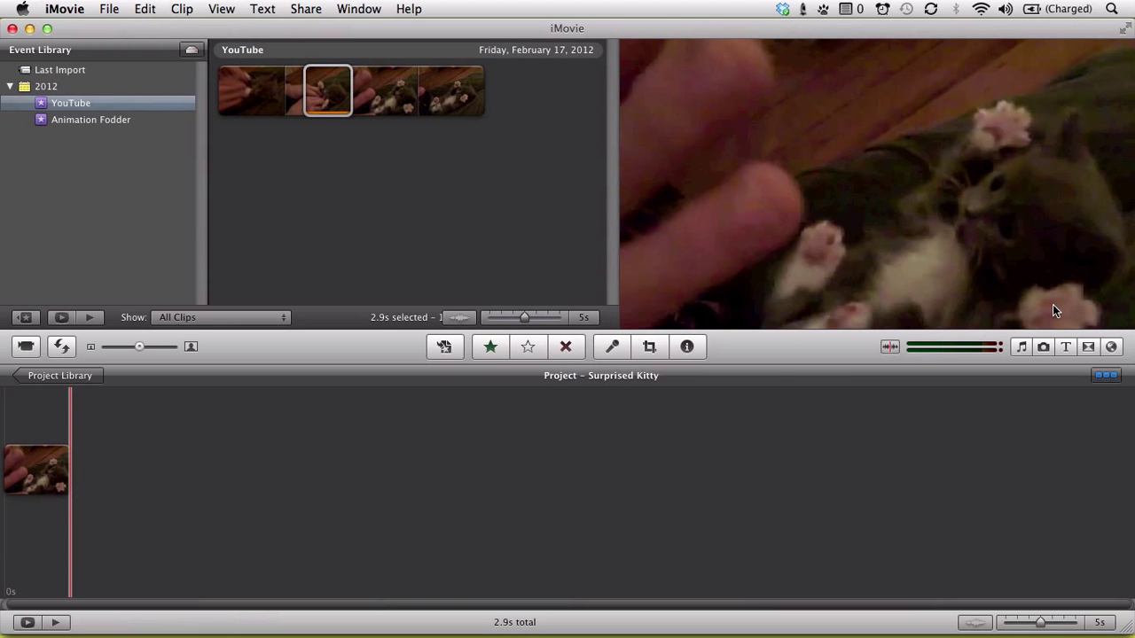
# Place an Upper title over the project clip and type 'Surprised kitty is surprised'.
pyautogui.click(1066, 349)
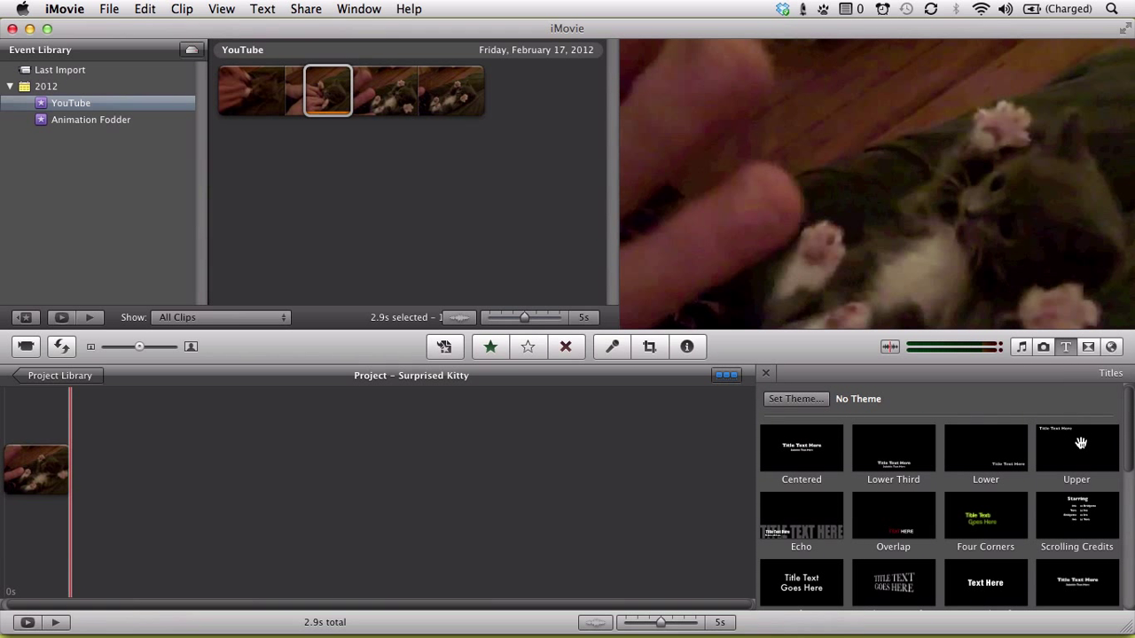
pyautogui.moveTo(883, 445); pyautogui.dragTo(47, 471)
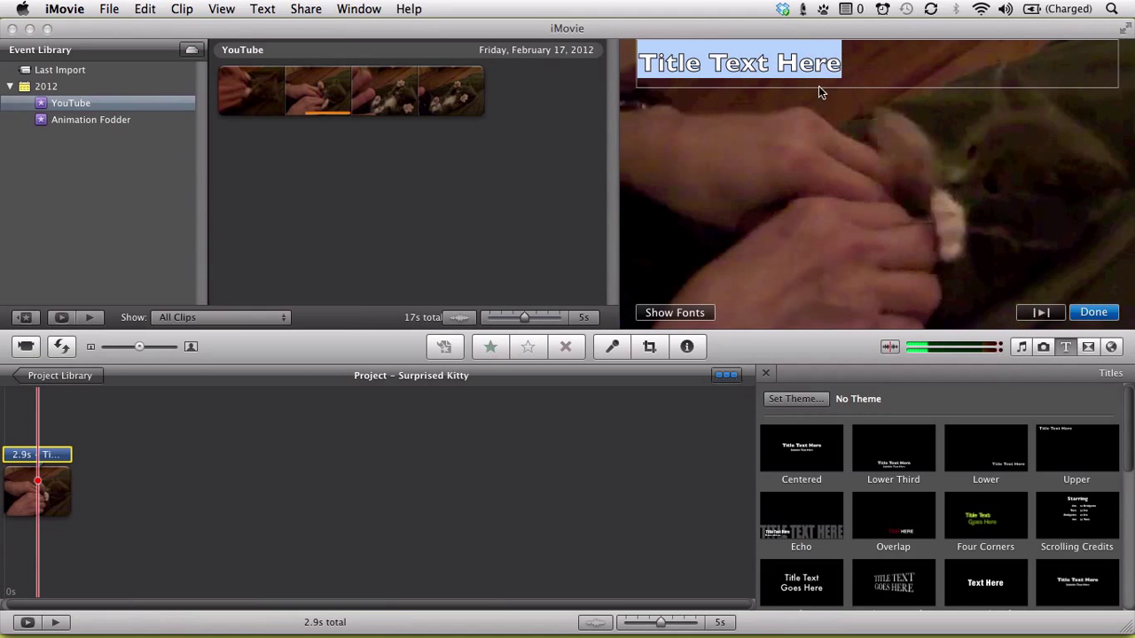
pyautogui.moveTo(878, 57); pyautogui.dragTo(602, 62)
pyautogui.write('Surpr')
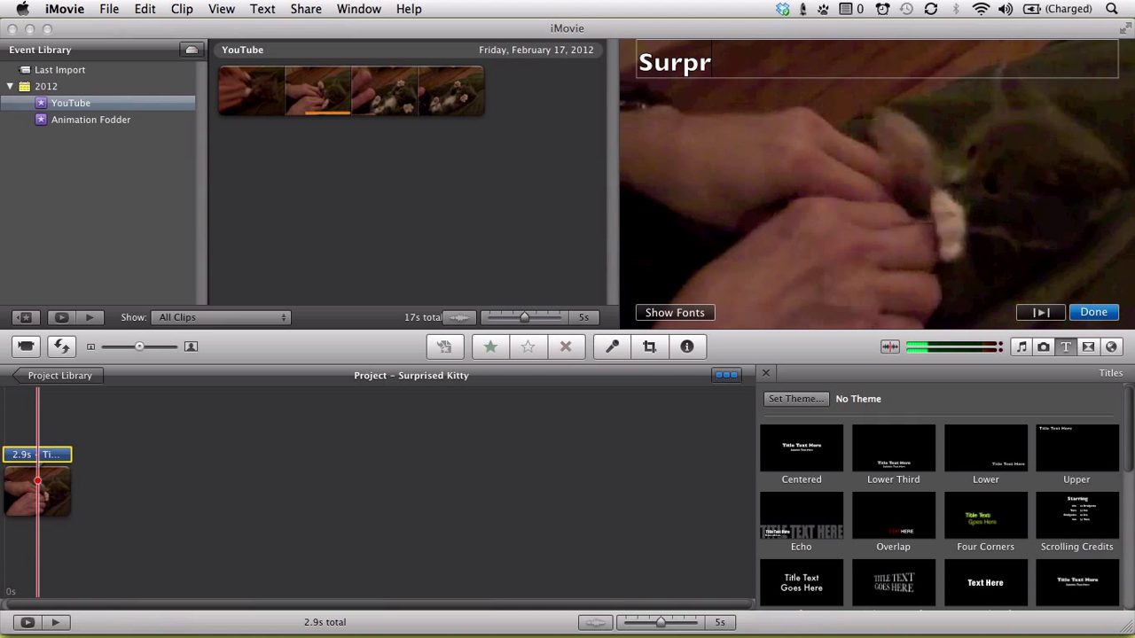
pyautogui.write('ised kitty is ')
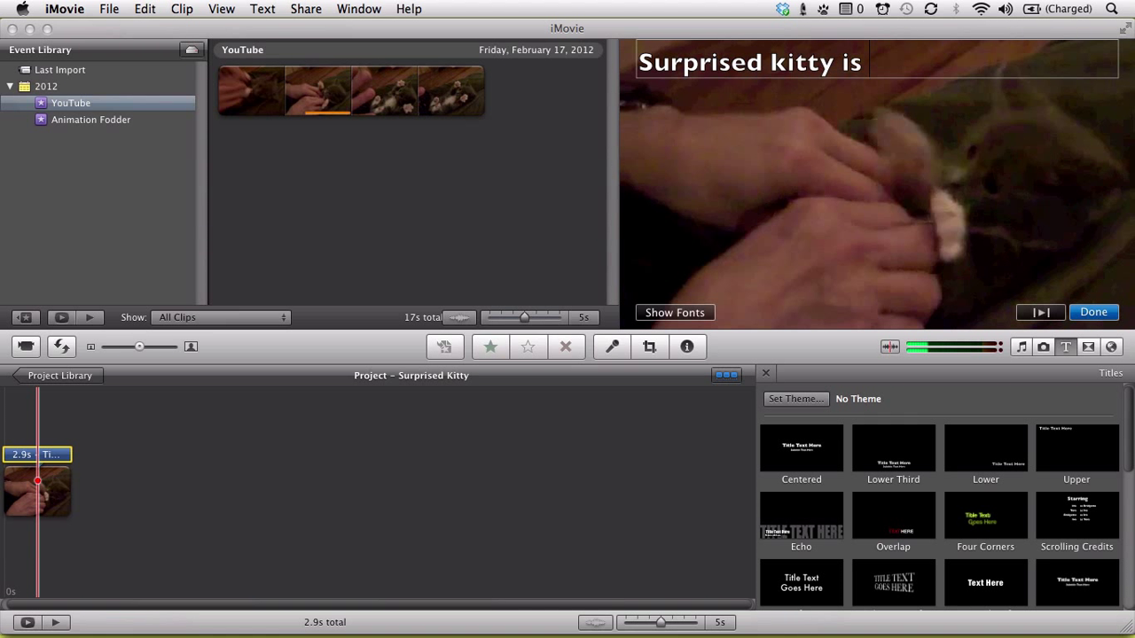
pyautogui.write('surprised')
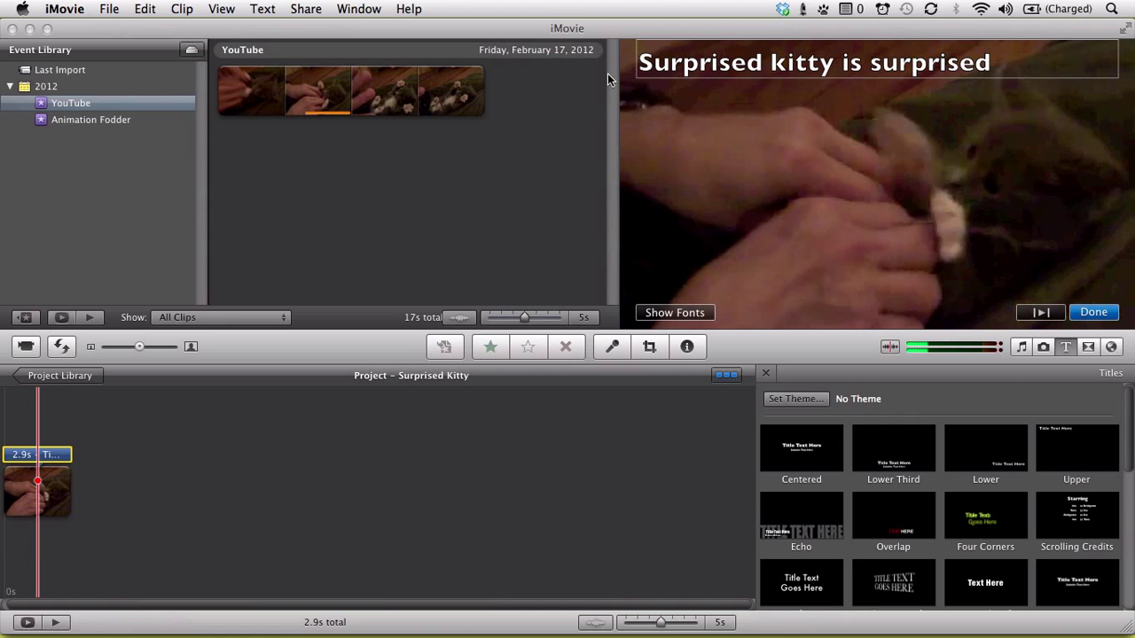
# Set the title's fade in/out to Manual at 0.0s, then reopen the title text.
pyautogui.doubleClick(50, 457)
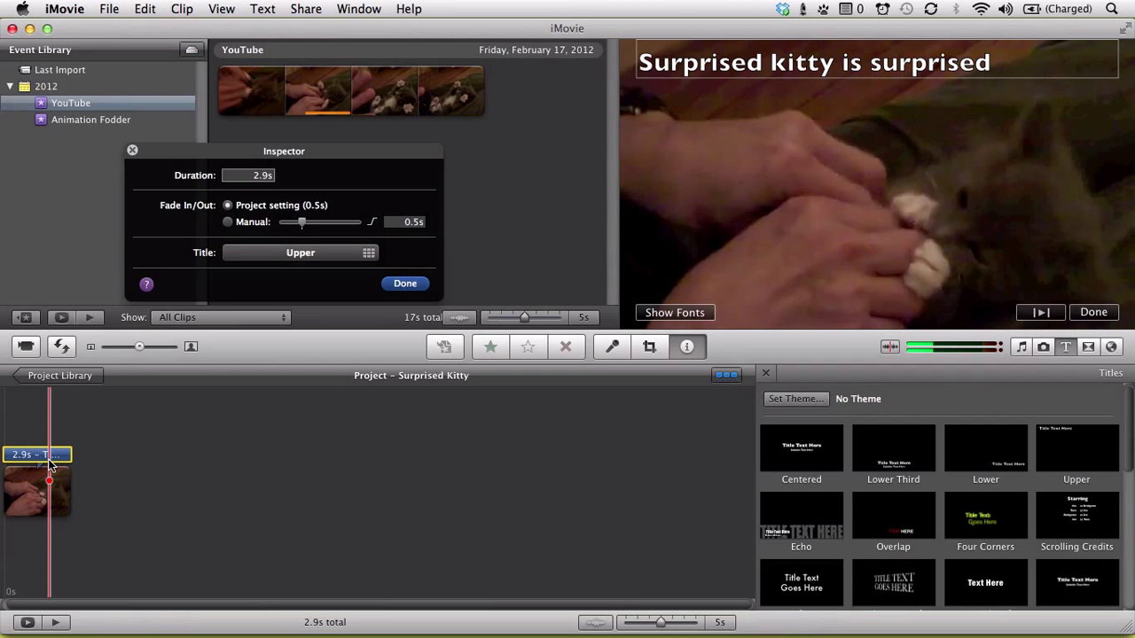
pyautogui.click(236, 222)
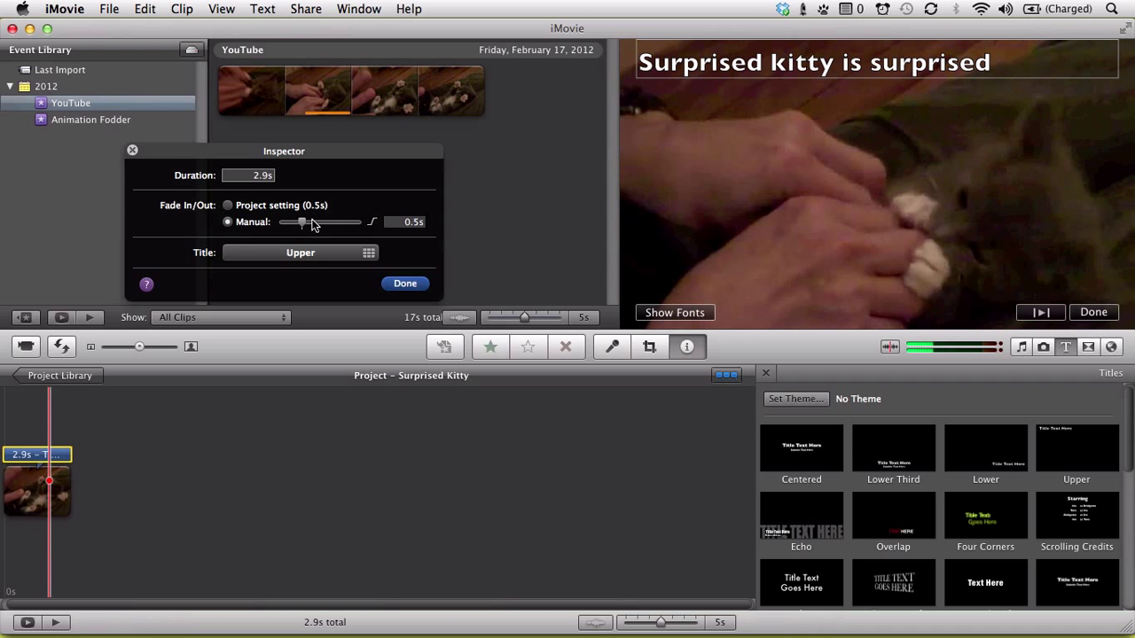
pyautogui.moveTo(304, 222); pyautogui.dragTo(267, 232)
pyautogui.click(417, 283)
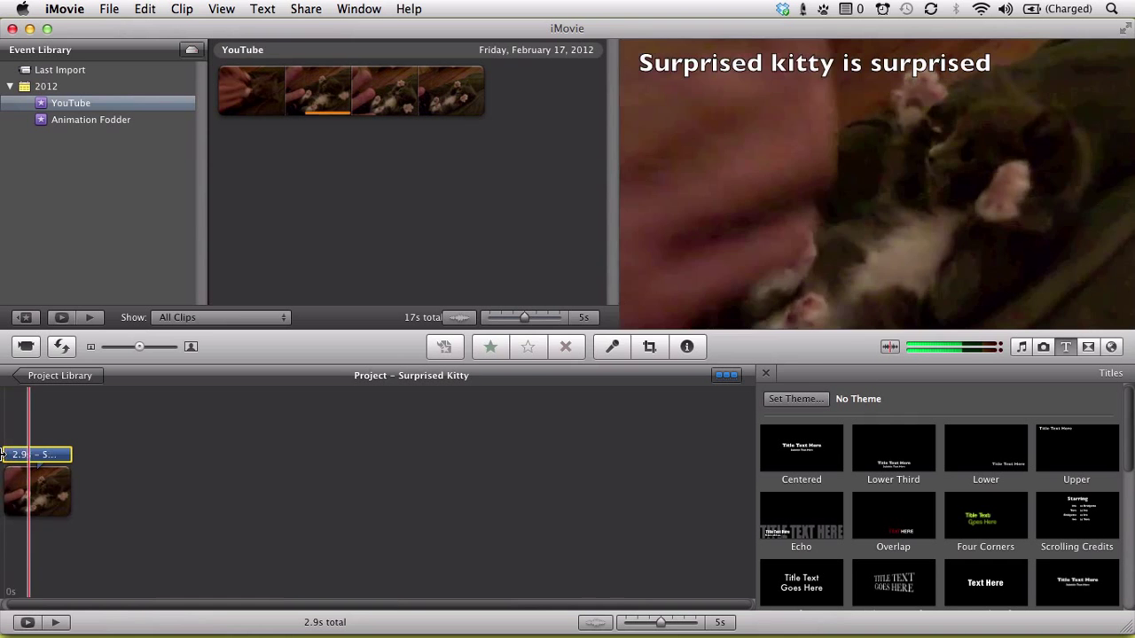
pyautogui.click(5, 454)
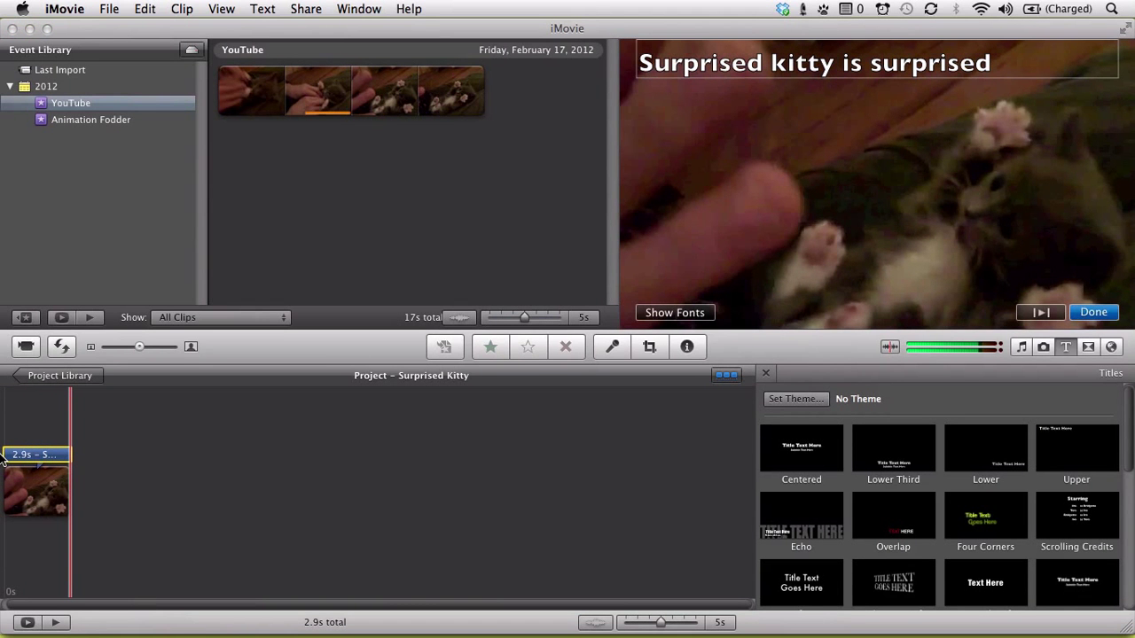